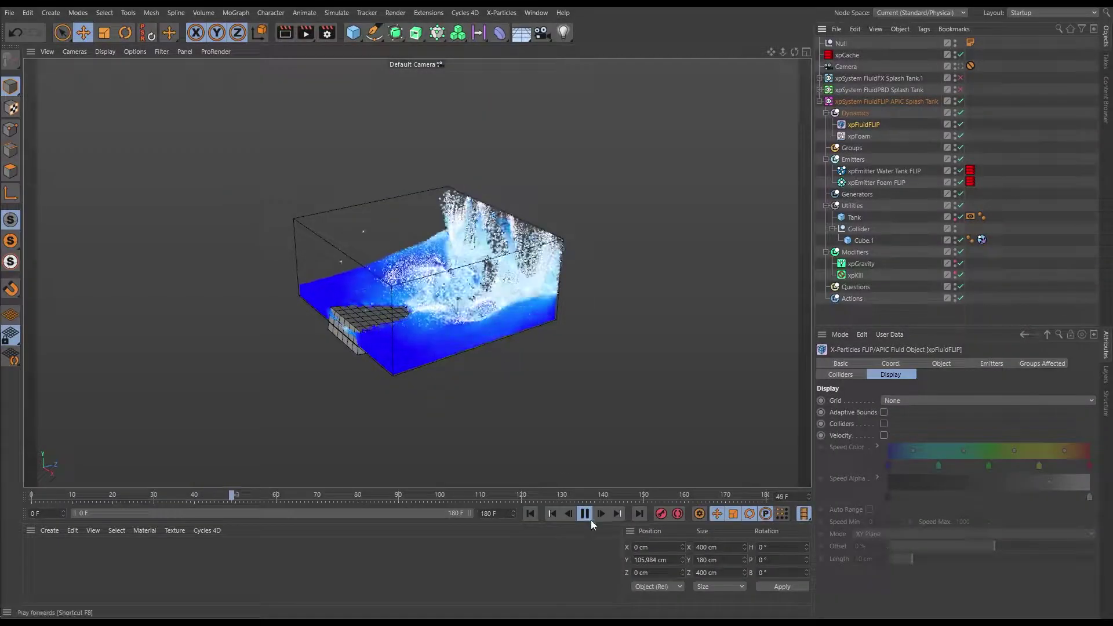
Orbit the view down onto the lemon splash example and pause it at frame 61
{"action": "left_click_drag", "start_coordinate": [481, 348], "coordinate": [455, 316], "text": "alt"}
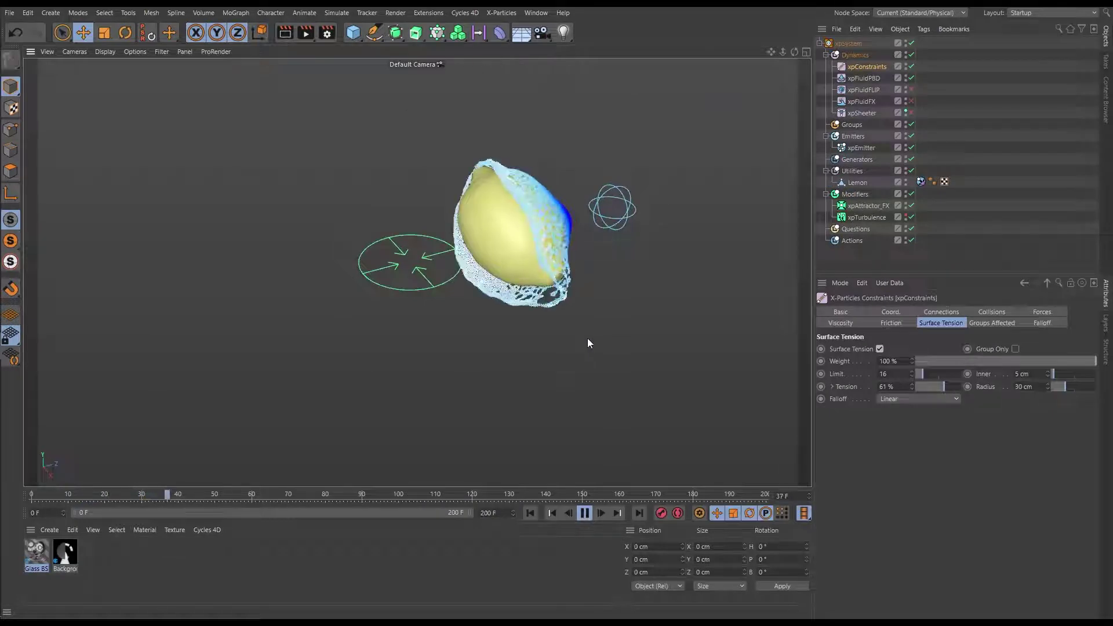
{"action": "left_click", "coordinate": [584, 514]}
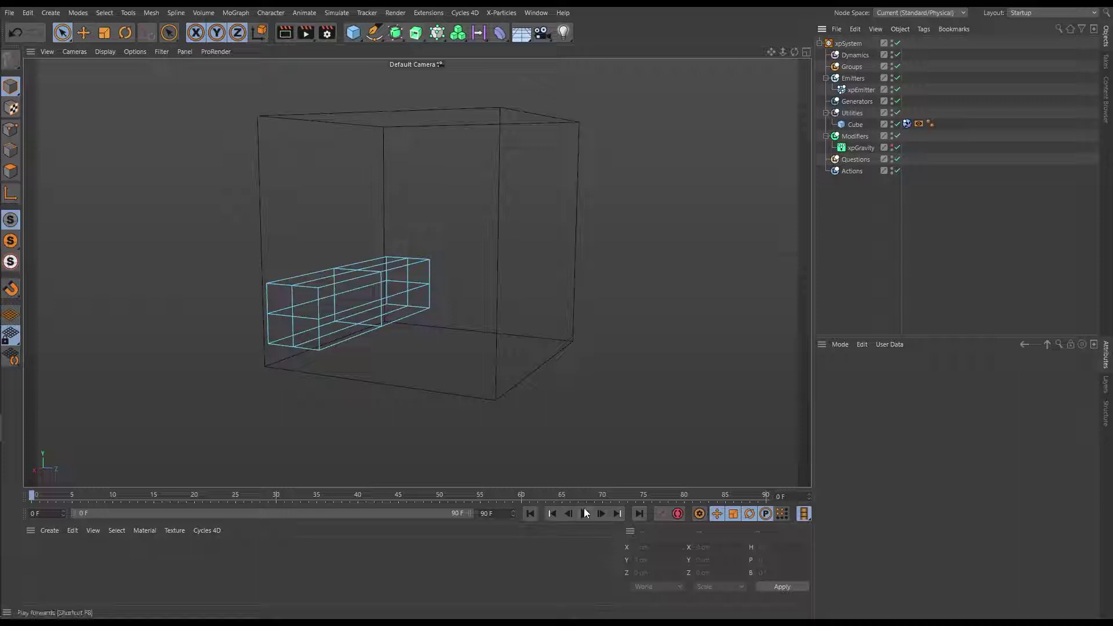
{"action": "left_click", "coordinate": [584, 513]}
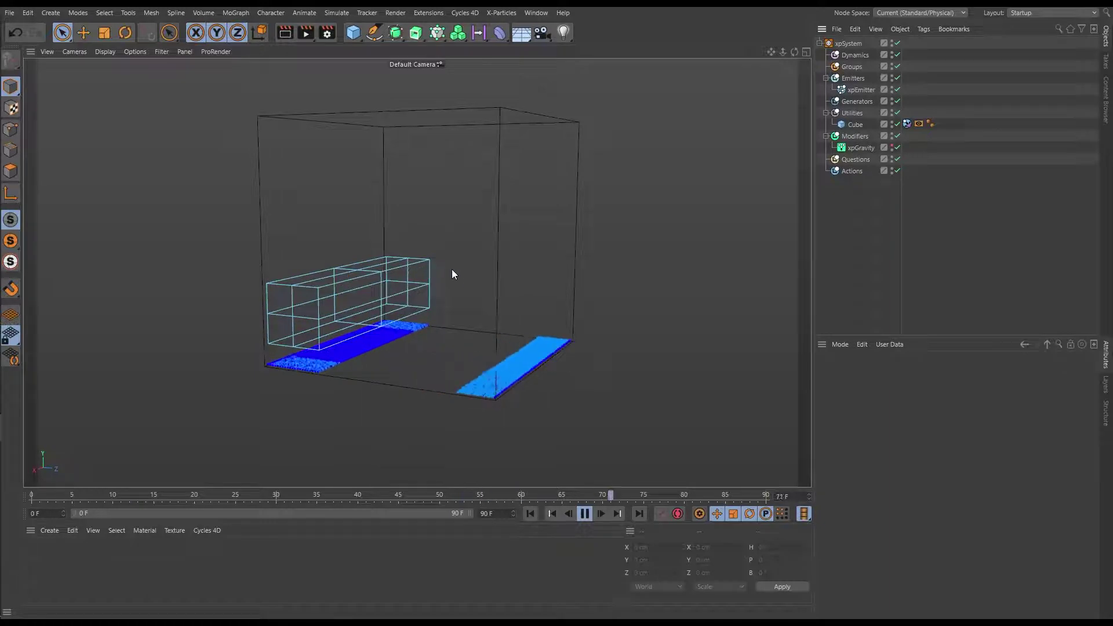
{"action": "mouse_move", "coordinate": [475, 256]}
{"action": "left_mouse_down", "text": "alt"}
{"action": "mouse_move", "coordinate": [441, 298]}
{"action": "mouse_move", "coordinate": [482, 239]}
{"action": "mouse_move", "coordinate": [464, 266]}
{"action": "left_mouse_up", "text": "alt"}
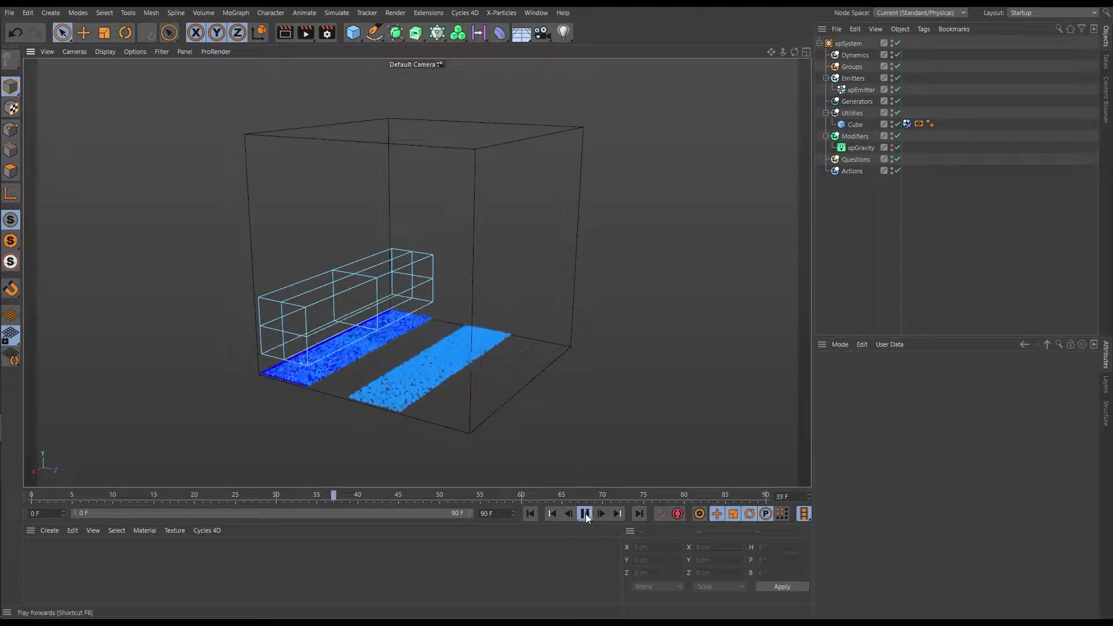
{"action": "left_click", "coordinate": [584, 513]}
{"action": "left_click", "coordinate": [530, 514]}
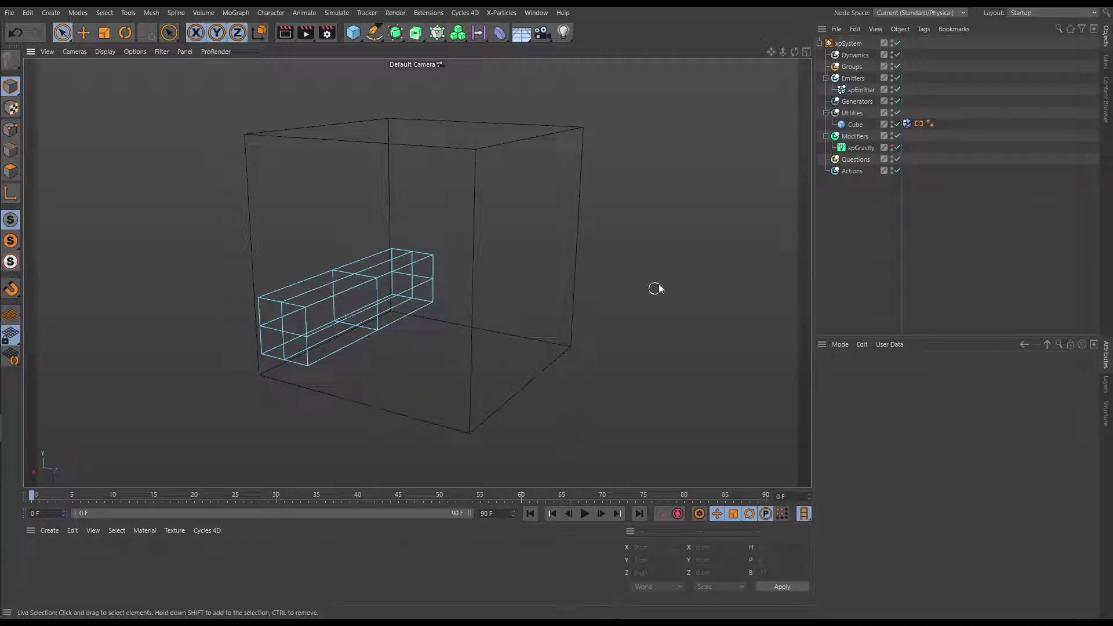
Add an xpFluidPBD solver to Dynamics and simulate the fluid until frame 77
{"action": "left_click", "coordinate": [850, 56]}
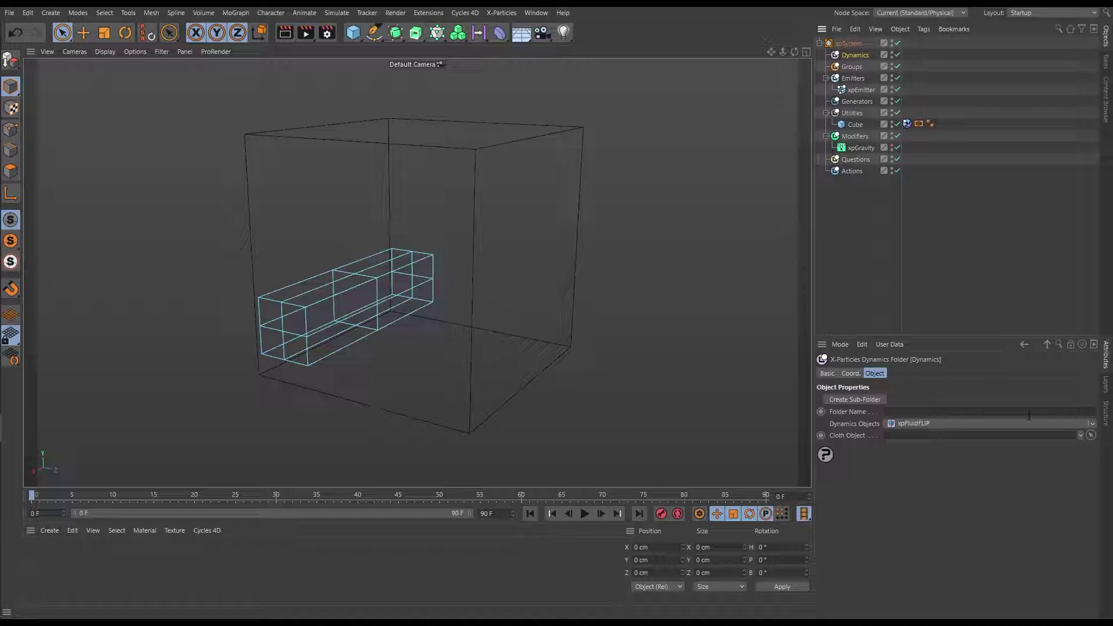
{"action": "left_click", "coordinate": [1092, 424]}
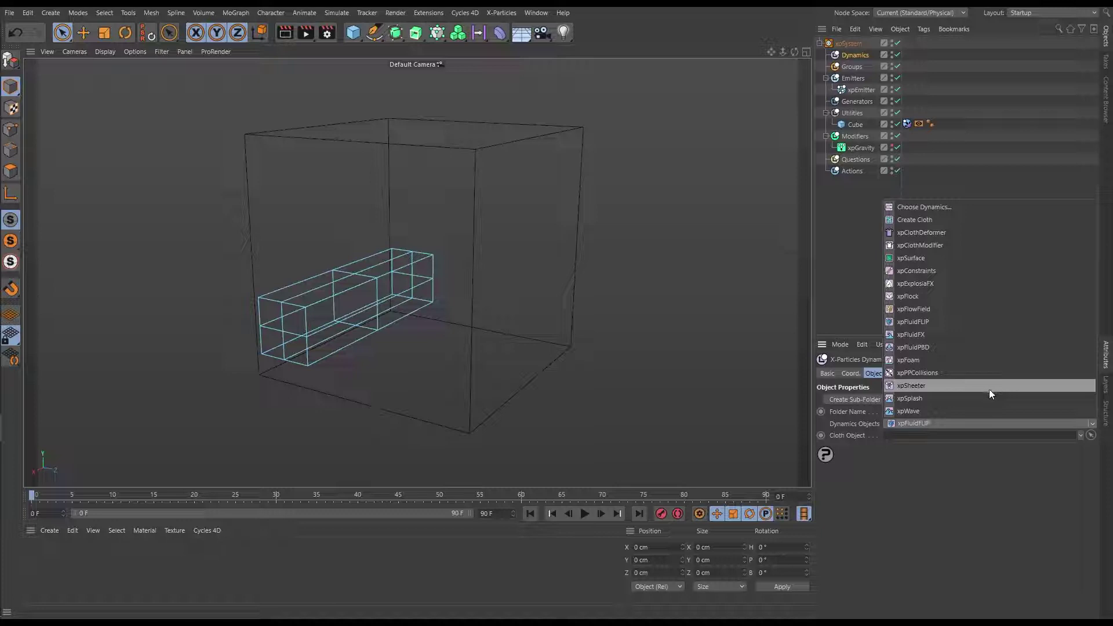
{"action": "left_click", "coordinate": [914, 346]}
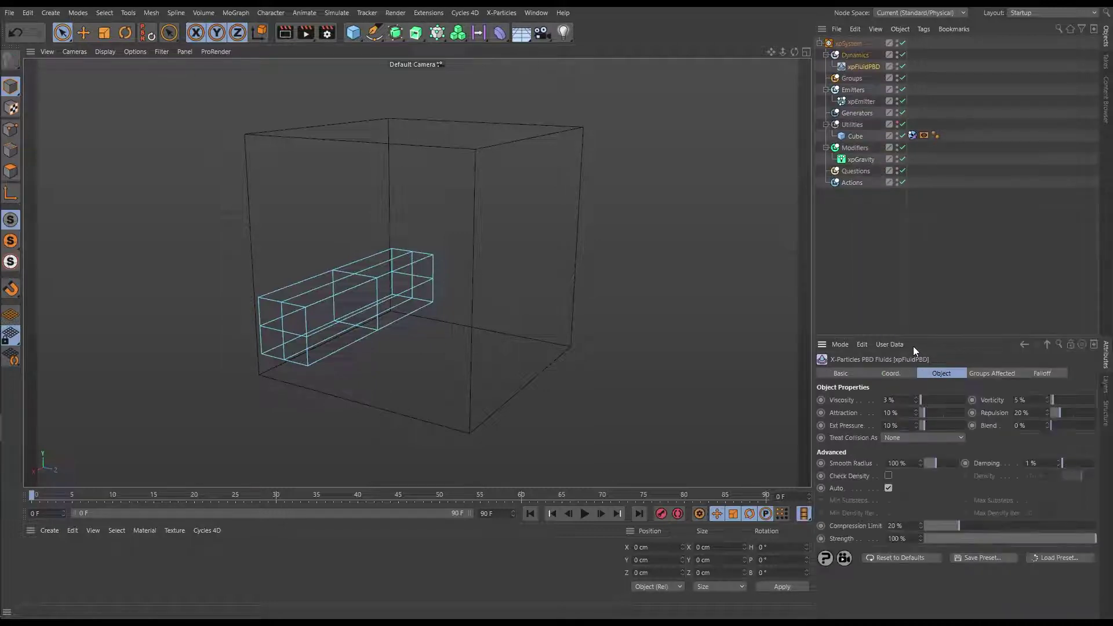
{"action": "left_click", "coordinate": [584, 514]}
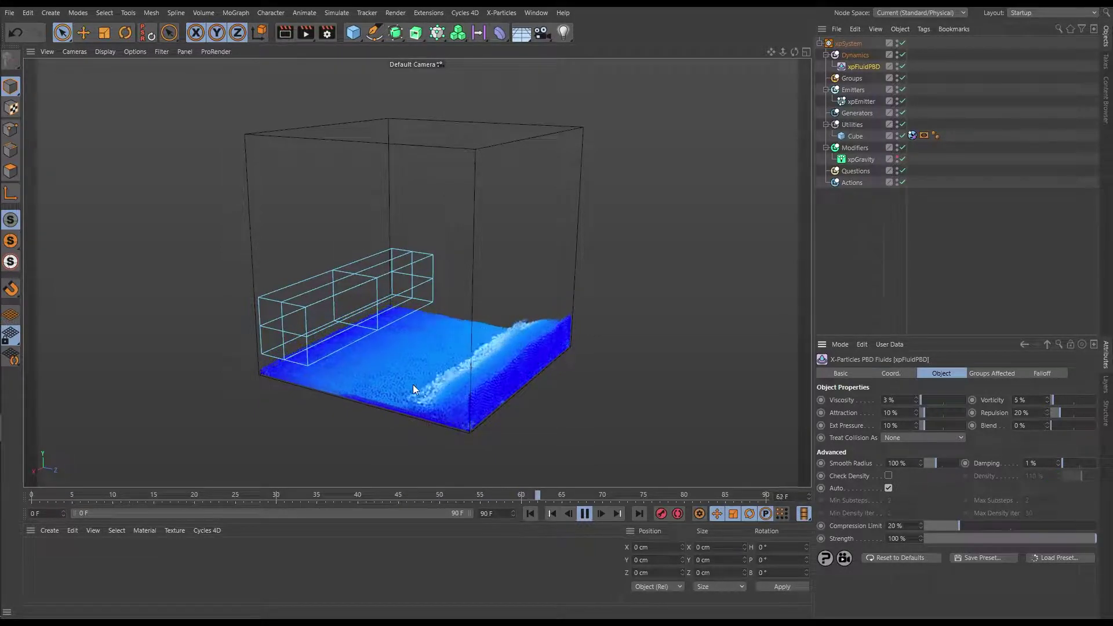
{"action": "left_click", "coordinate": [585, 513]}
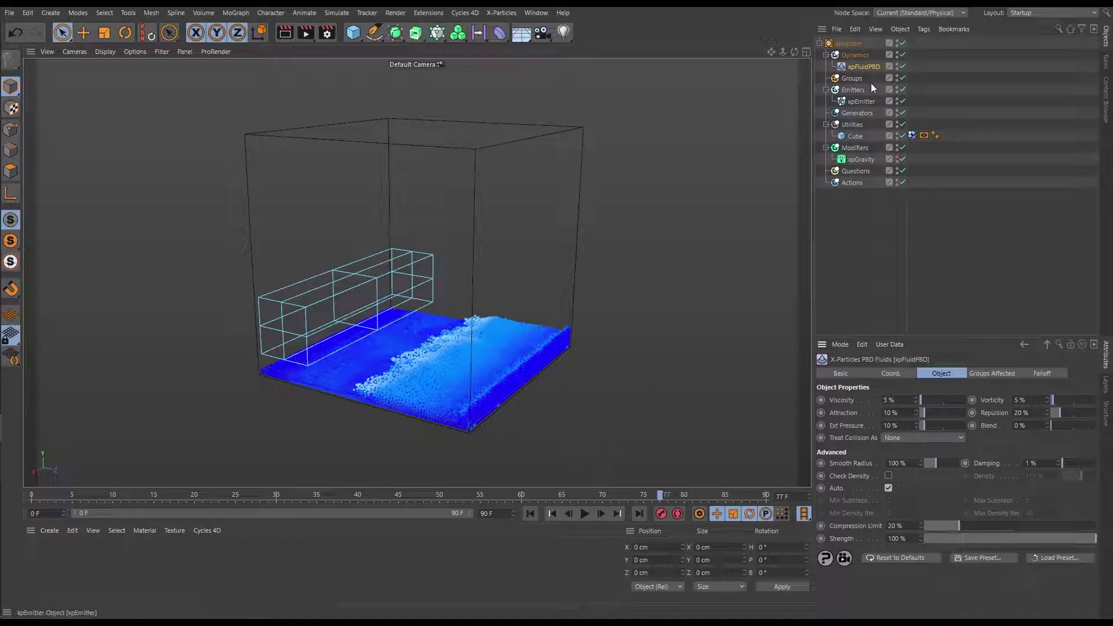
Disable xpFluidPBD and add an xpFluidFX solver to Dynamics
{"action": "left_click", "coordinate": [903, 66]}
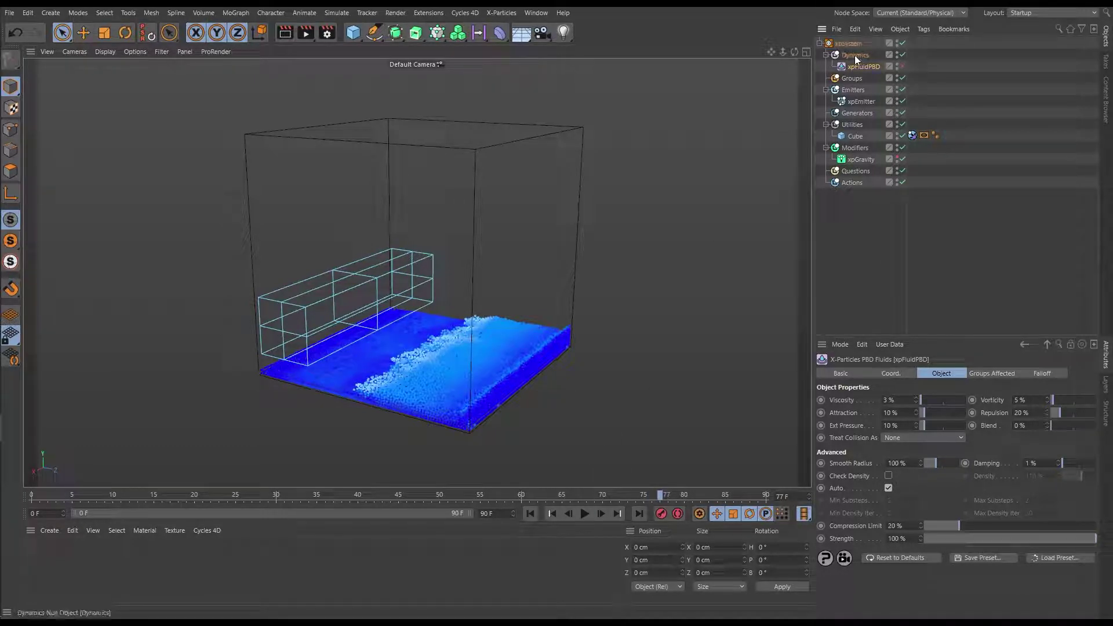
{"action": "left_click", "coordinate": [854, 54]}
{"action": "left_click", "coordinate": [1093, 425]}
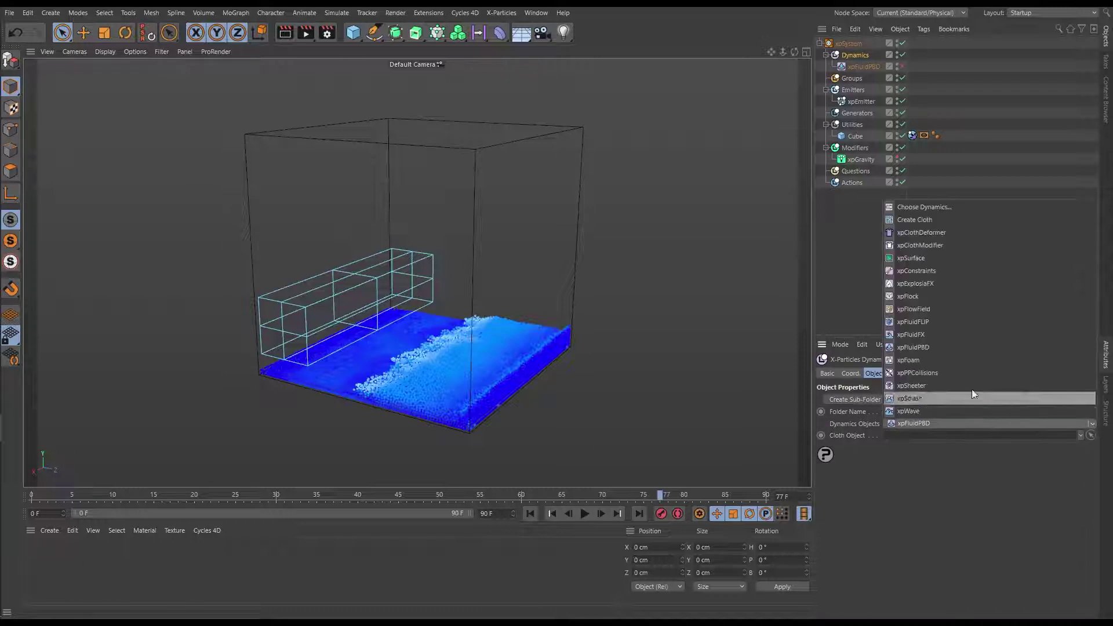
{"action": "left_click", "coordinate": [916, 334]}
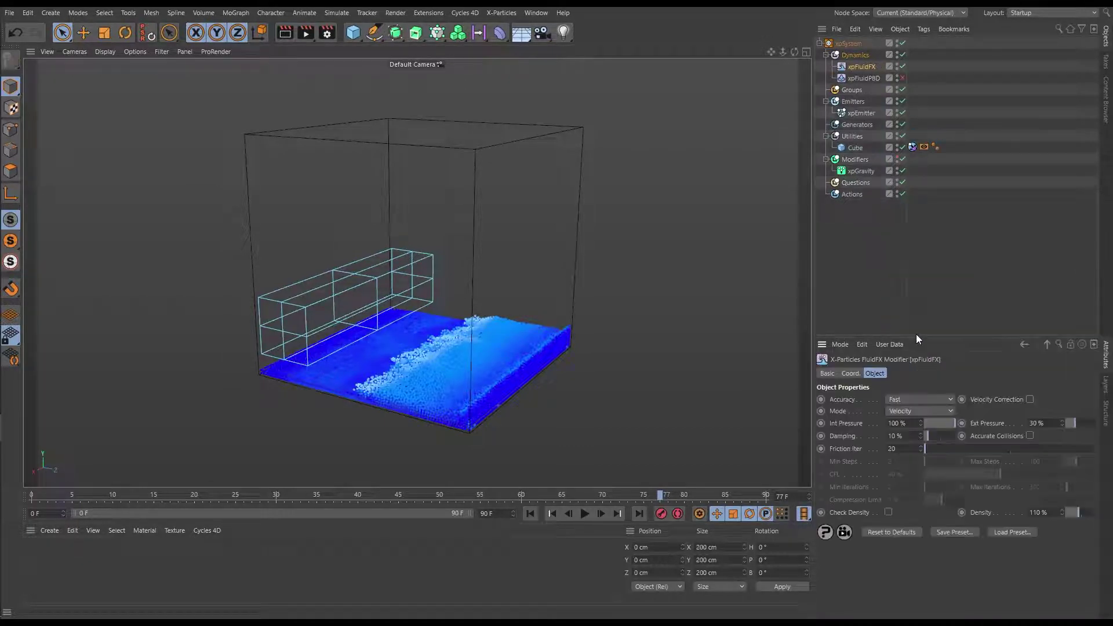
Rerun the simulation from frame 0 with FluidFX, pausing at frame 59
{"action": "left_click", "coordinate": [531, 512]}
{"action": "left_click", "coordinate": [584, 514]}
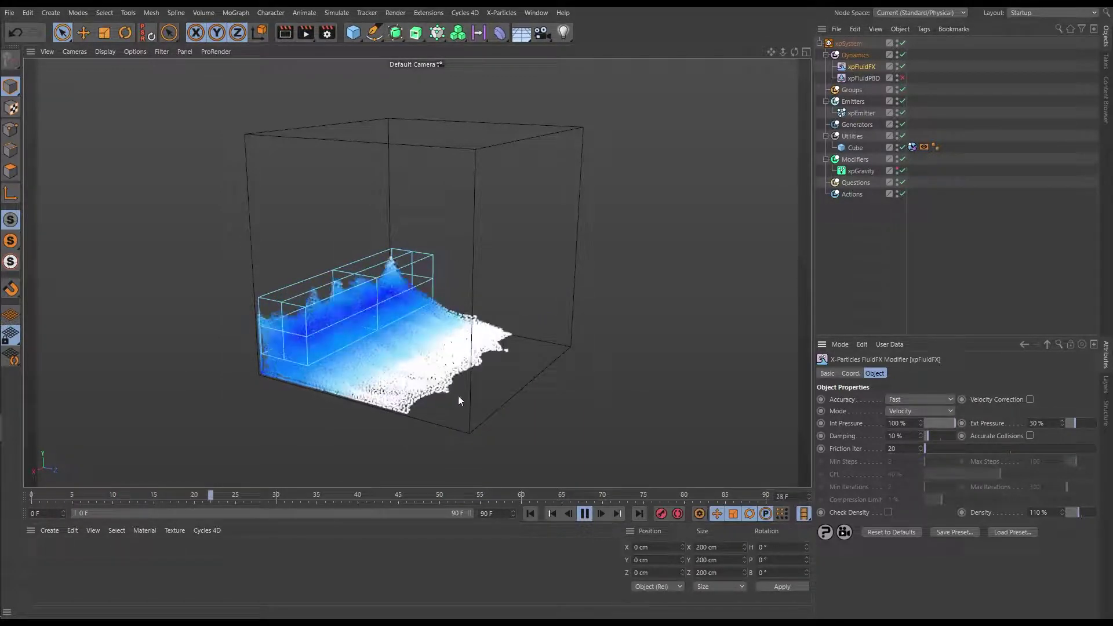
{"action": "left_click", "coordinate": [585, 514]}
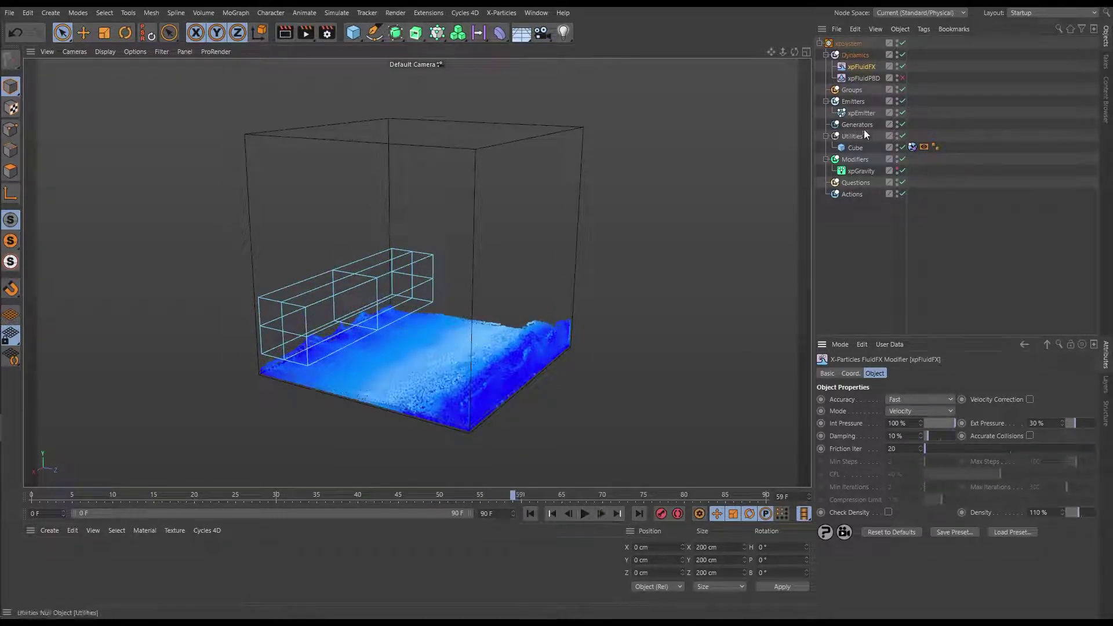
Disable xpFluidFX and add an xpFluidFLIP solver to Dynamics
{"action": "left_click", "coordinate": [902, 66]}
{"action": "left_click", "coordinate": [855, 55]}
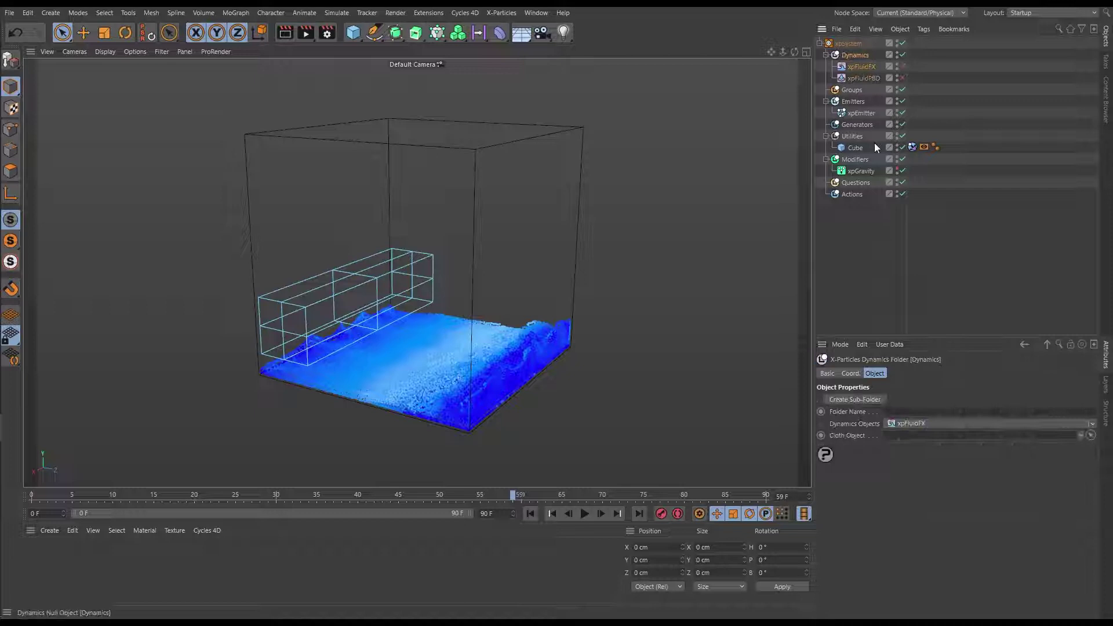
{"action": "left_click", "coordinate": [1092, 424]}
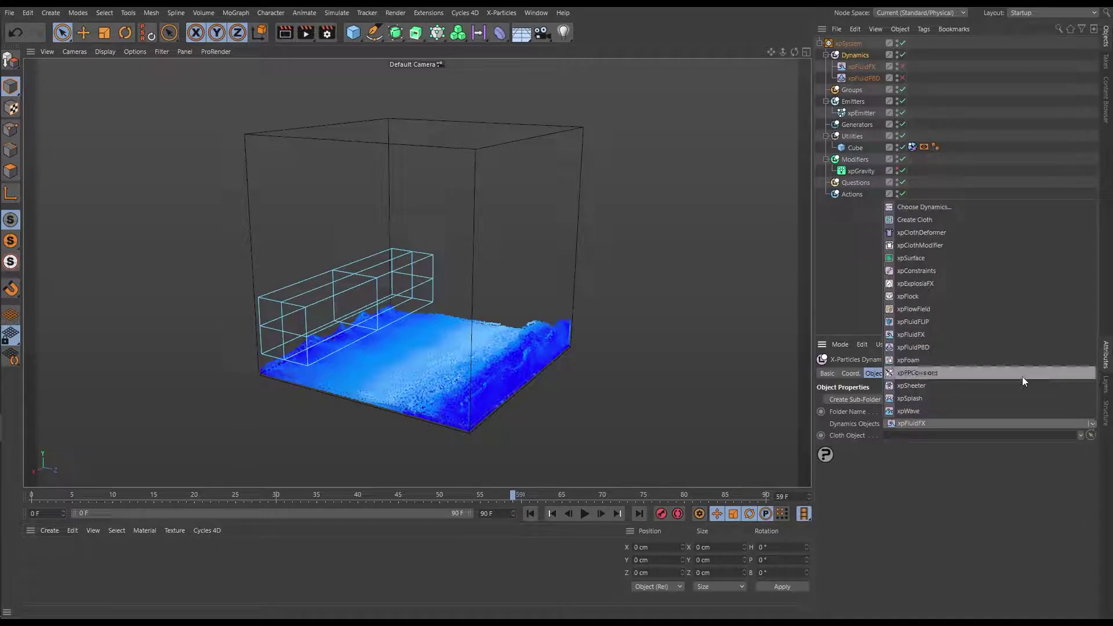
{"action": "left_click", "coordinate": [910, 322]}
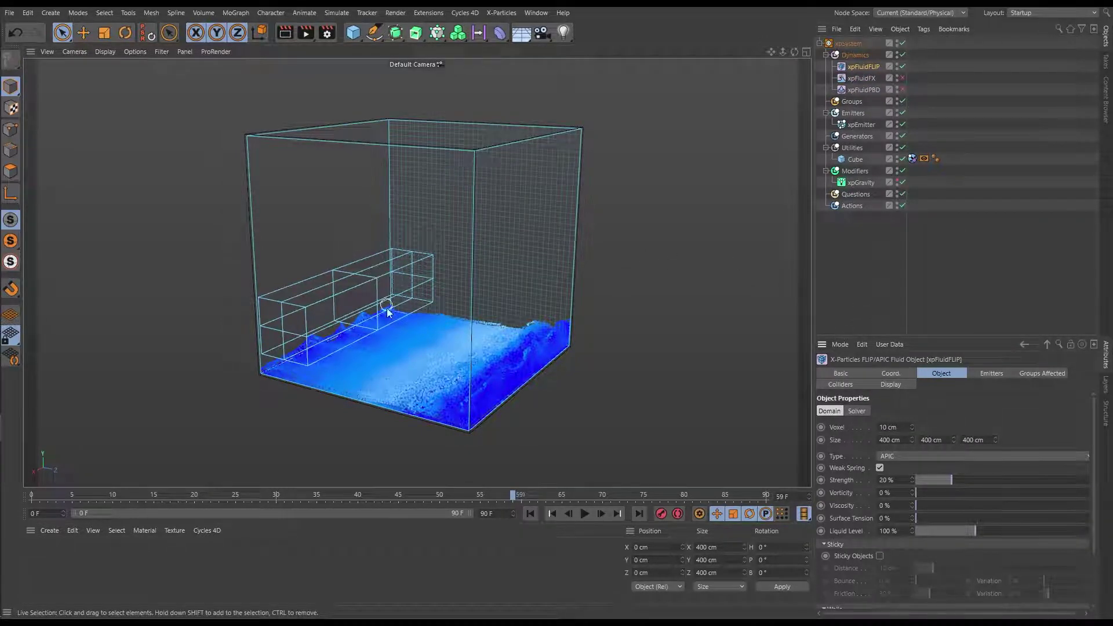
Turn off the Cube's collisions and rerun the simulation from the start, pausing at frame 22
{"action": "left_click", "coordinate": [912, 158]}
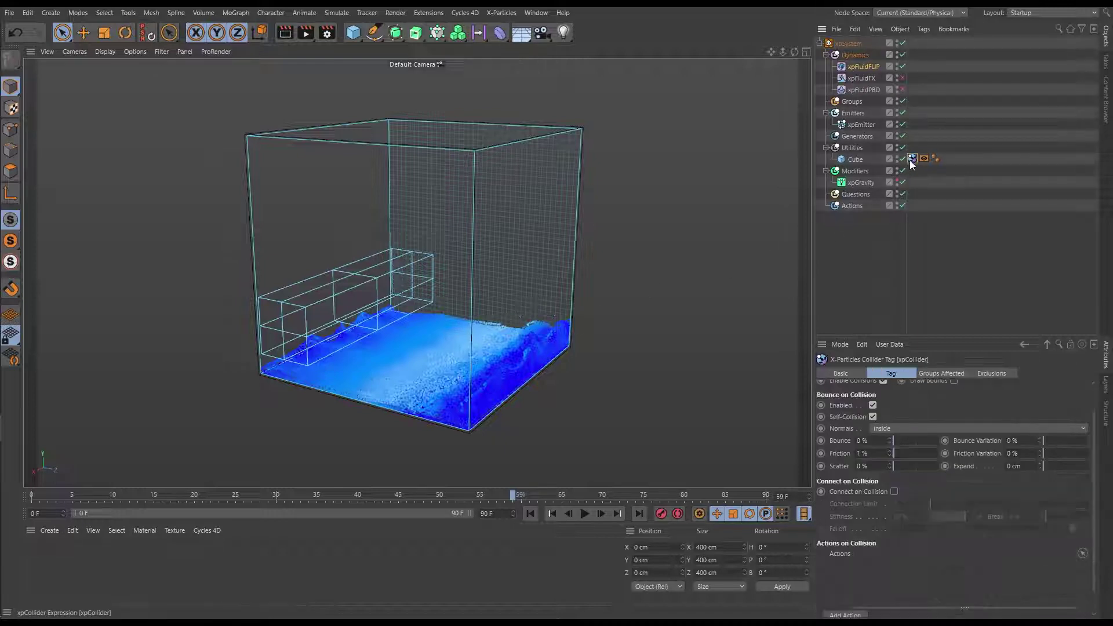
{"action": "left_click", "coordinate": [883, 380]}
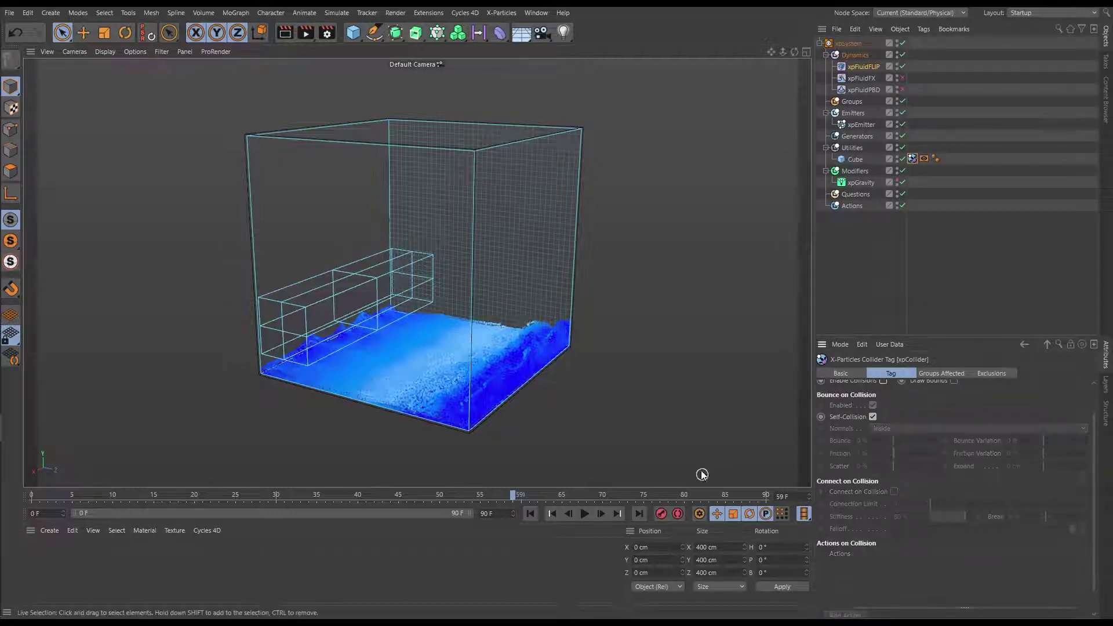
{"action": "left_click", "coordinate": [529, 514]}
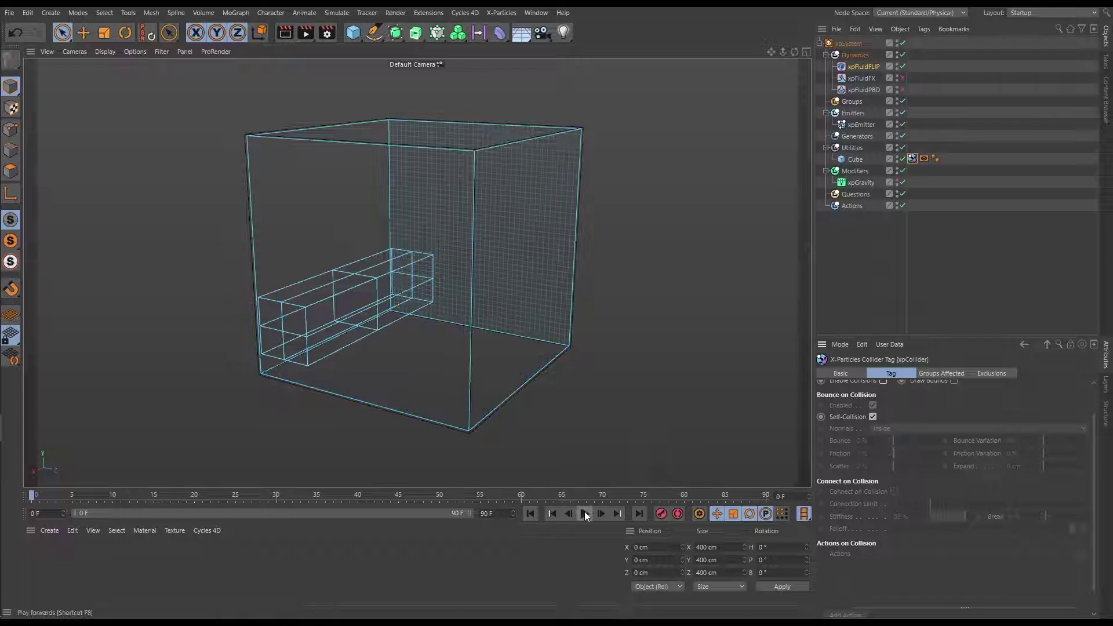
{"action": "left_click", "coordinate": [585, 514]}
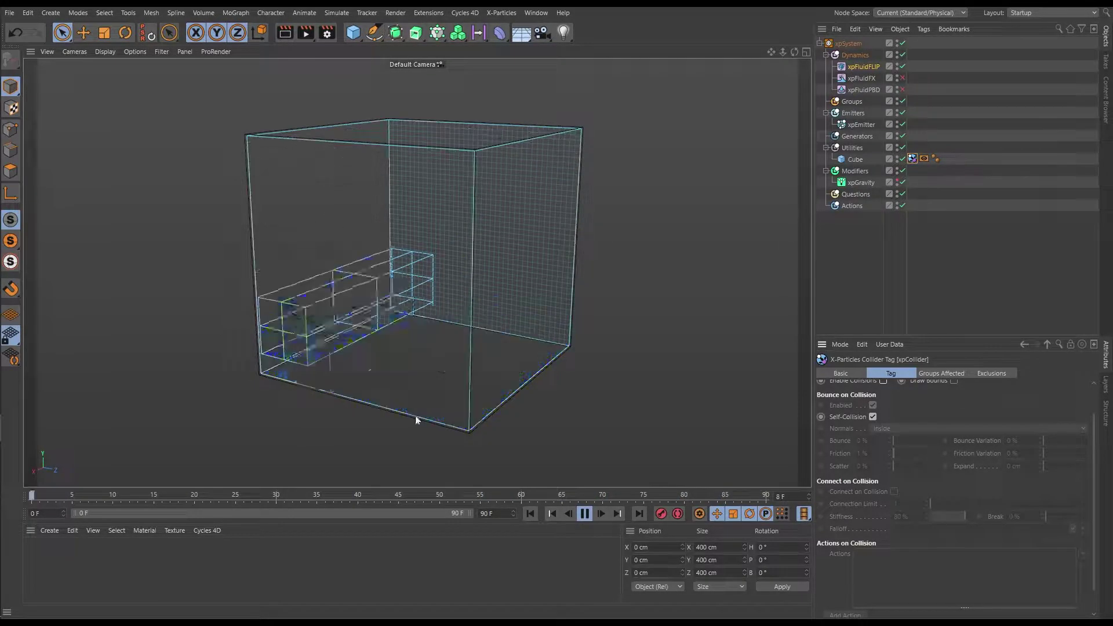
{"action": "left_click", "coordinate": [584, 515]}
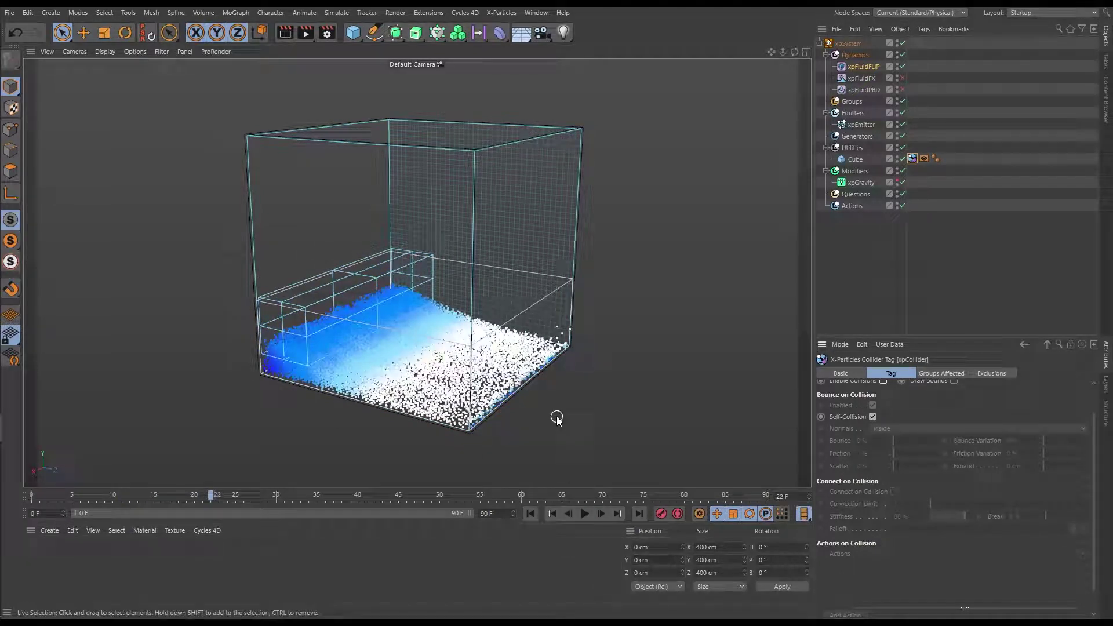
{"action": "left_click", "coordinate": [858, 68]}
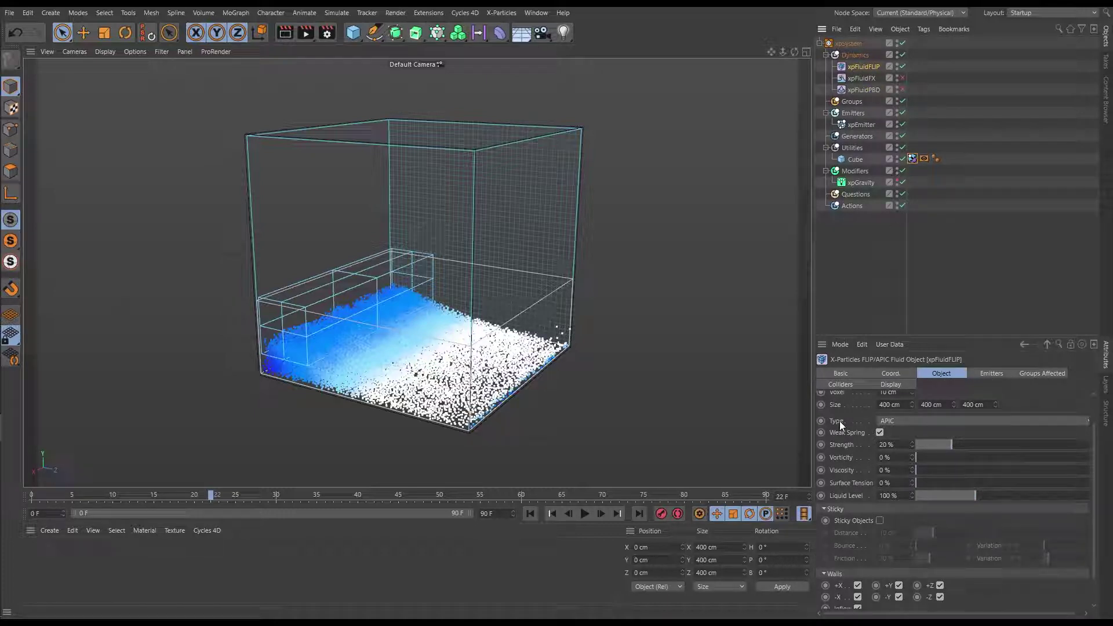
Switch the xpFluidFLIP Type from APIC to FLIP and replay from frame 0
{"action": "left_click", "coordinate": [891, 420]}
{"action": "left_click", "coordinate": [892, 432]}
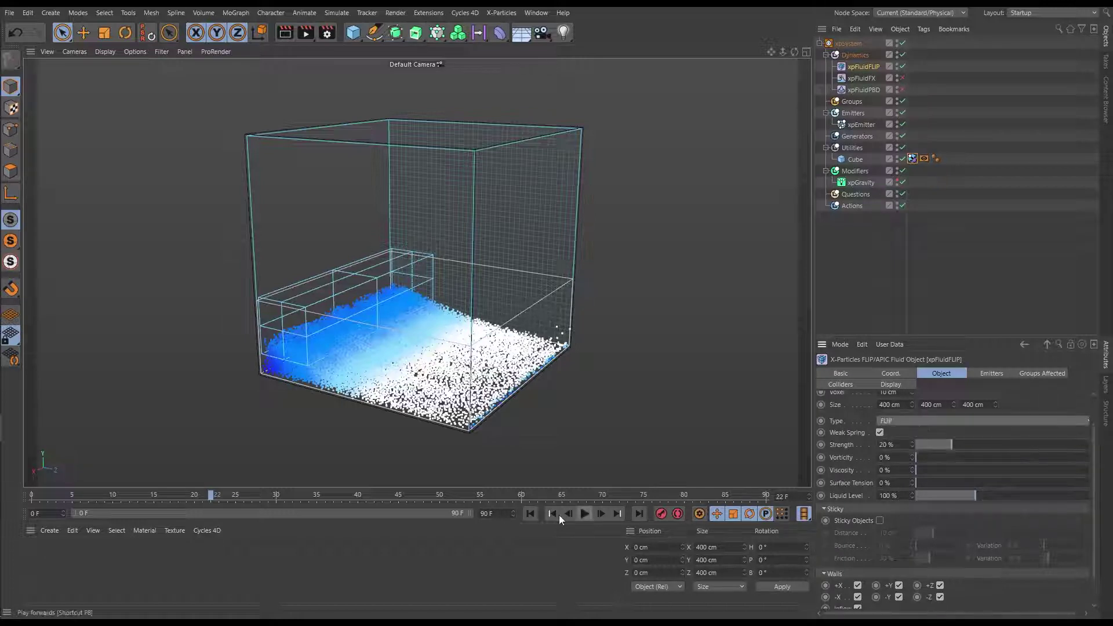
{"action": "left_click", "coordinate": [529, 514]}
{"action": "left_click", "coordinate": [585, 513]}
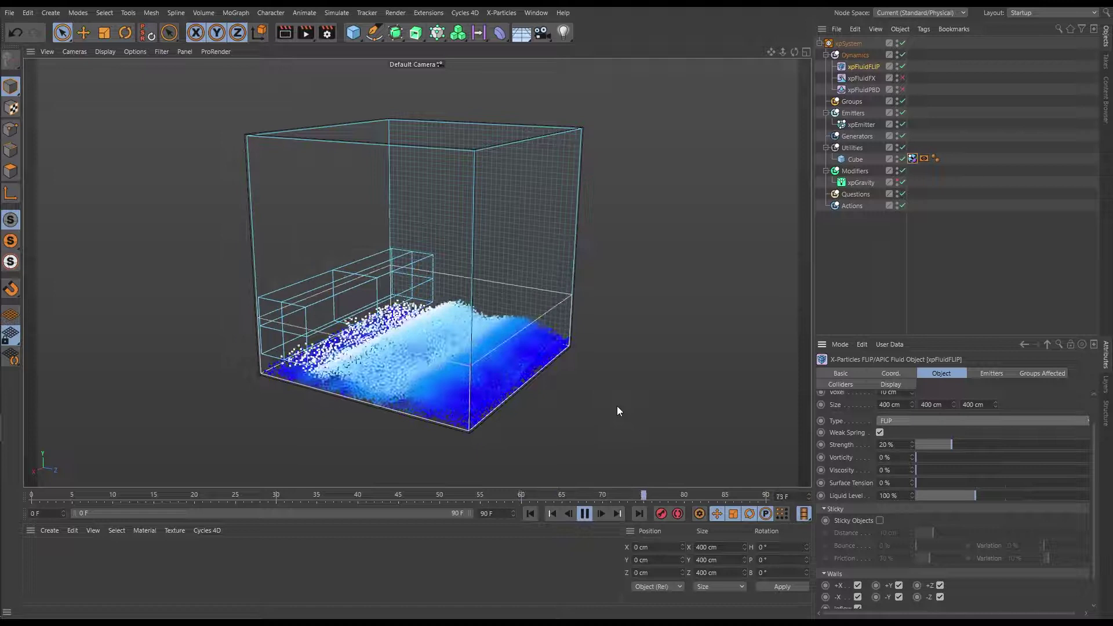
Pause playback and disable the xpFluidFLIP solver without adding another dynamic
{"action": "left_click", "coordinate": [586, 514]}
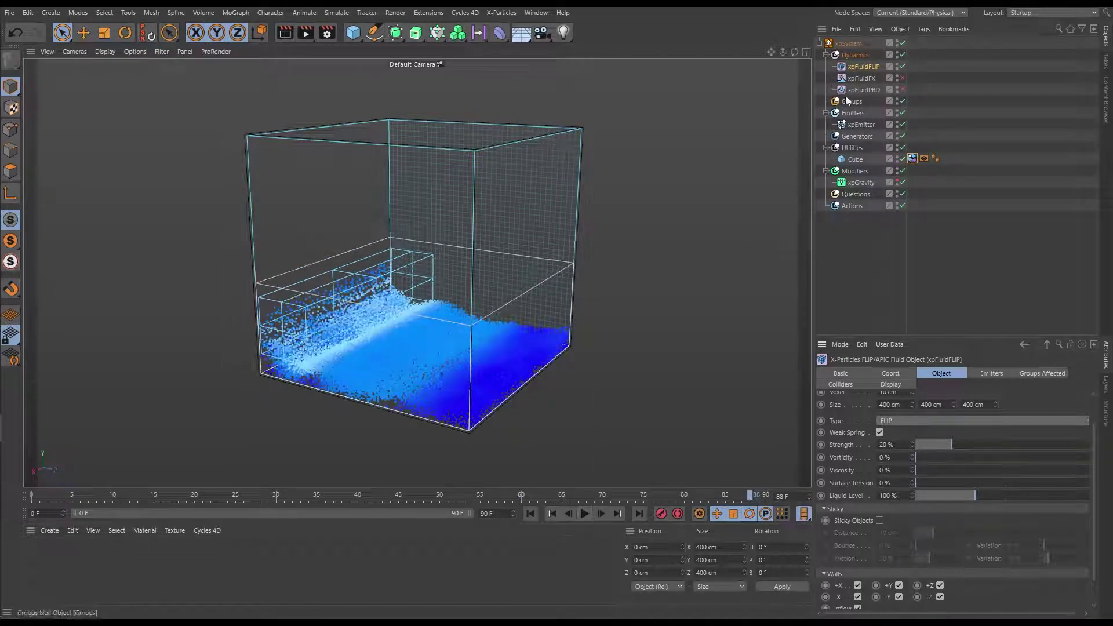
{"action": "left_click", "coordinate": [856, 55]}
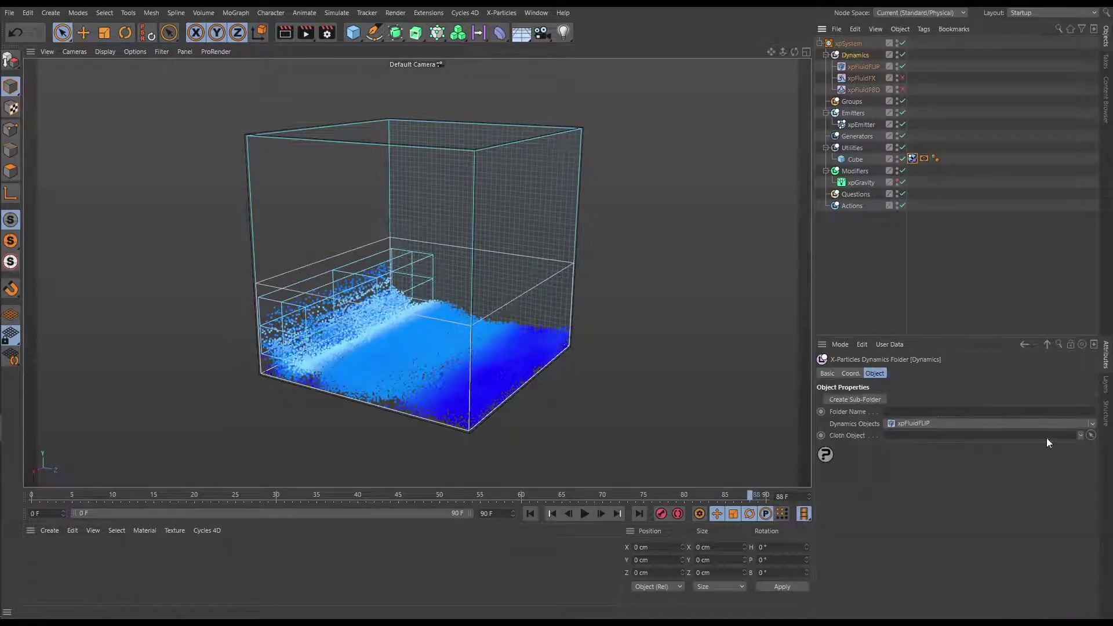
{"action": "left_click", "coordinate": [1090, 425]}
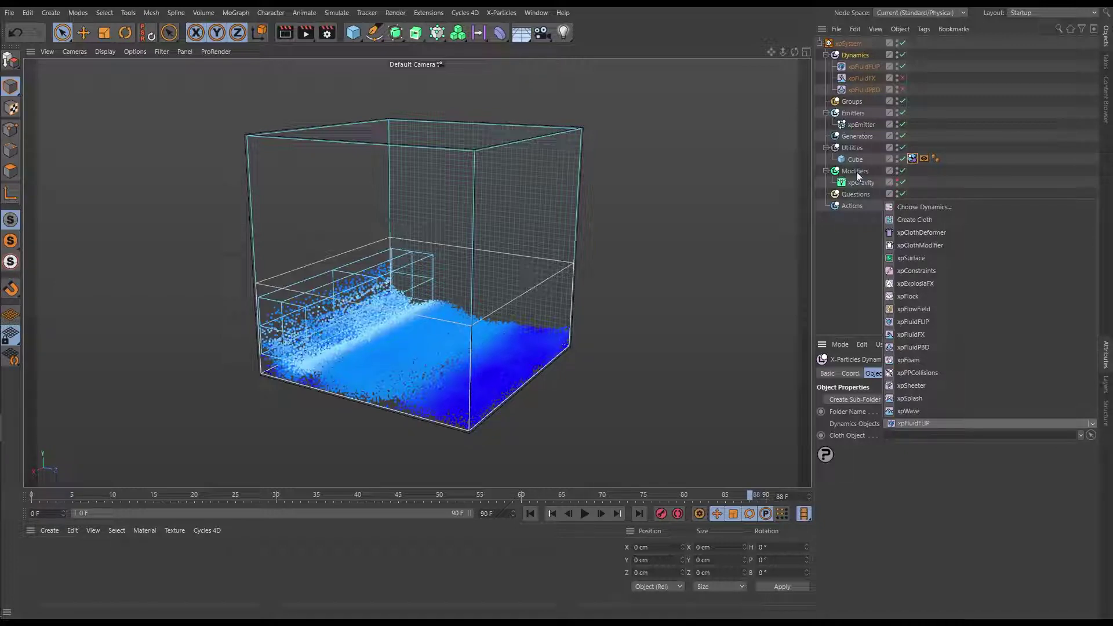
{"action": "left_click", "coordinate": [854, 258]}
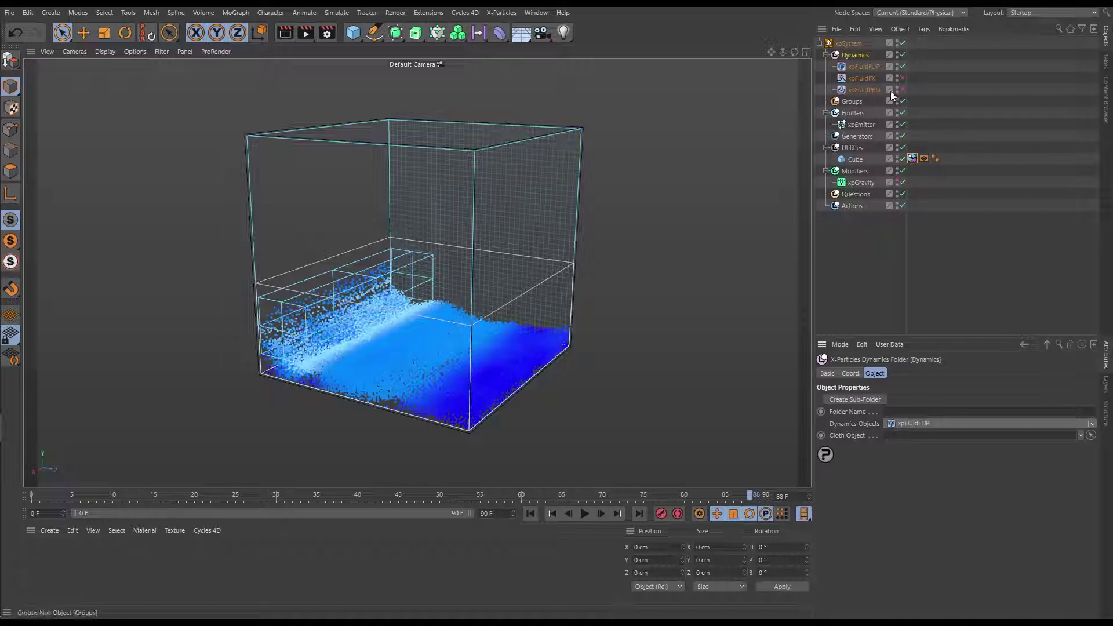
{"action": "left_click", "coordinate": [903, 67]}
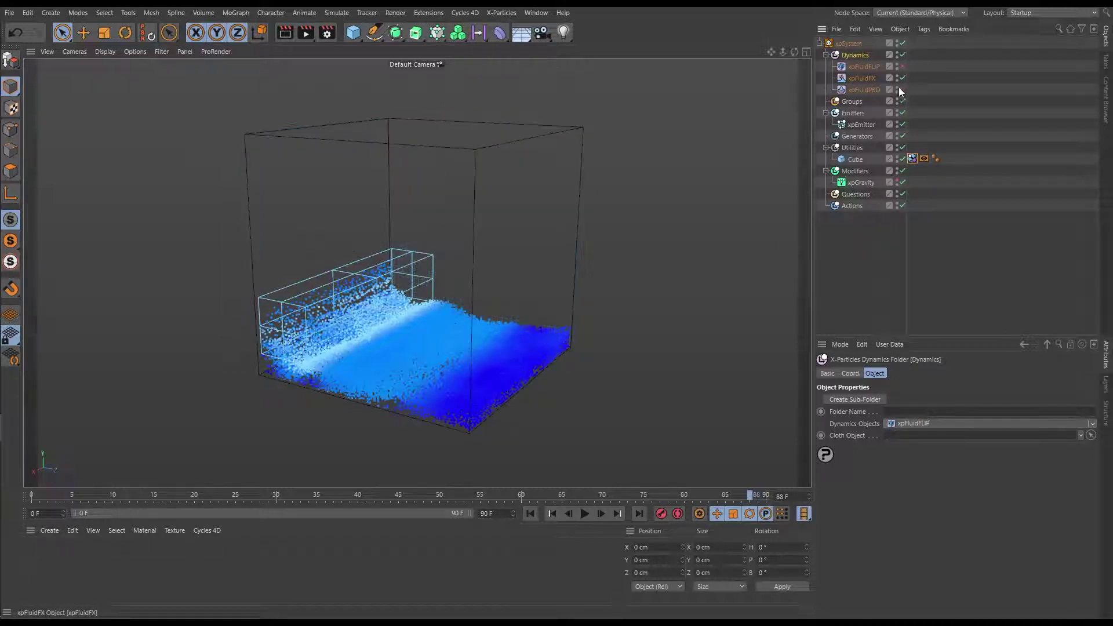
Re-enable collisions on the Cube's xpCollider tag and rewind to frame 0
{"action": "left_click", "coordinate": [912, 158]}
{"action": "left_click", "coordinate": [883, 392]}
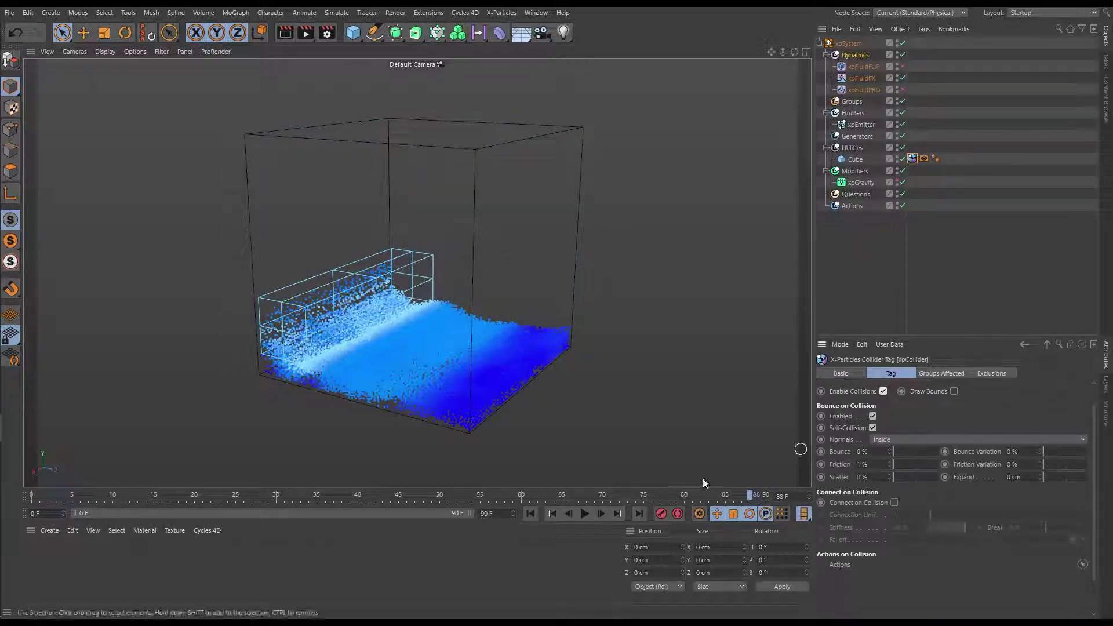
{"action": "left_click", "coordinate": [532, 515]}
Play the simulation with Cube collisions restored until around frame 73
{"action": "left_click", "coordinate": [585, 514]}
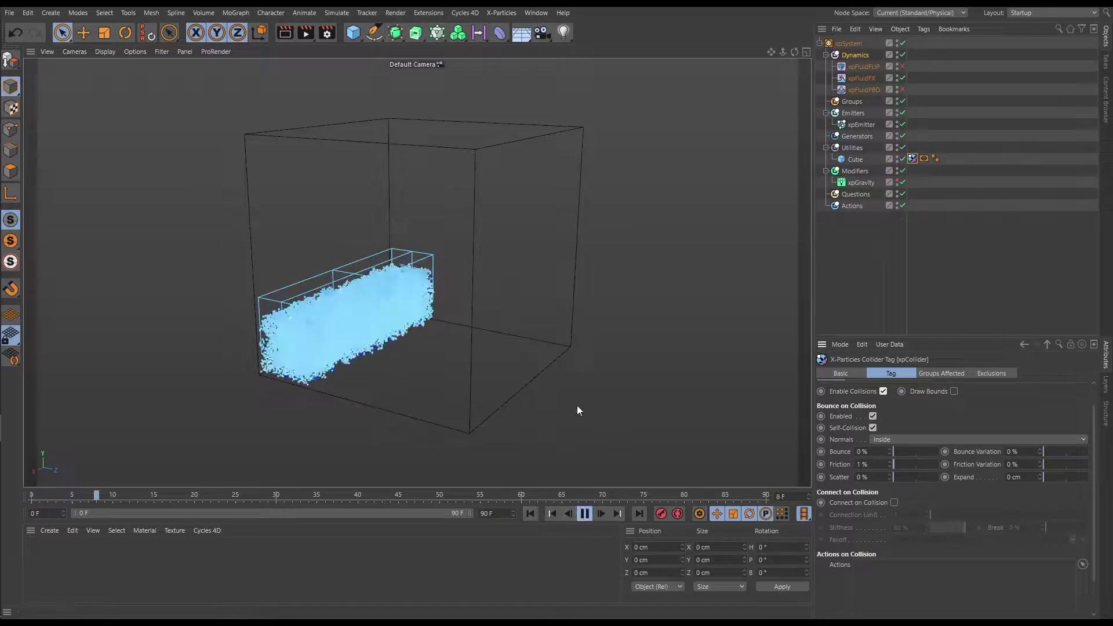